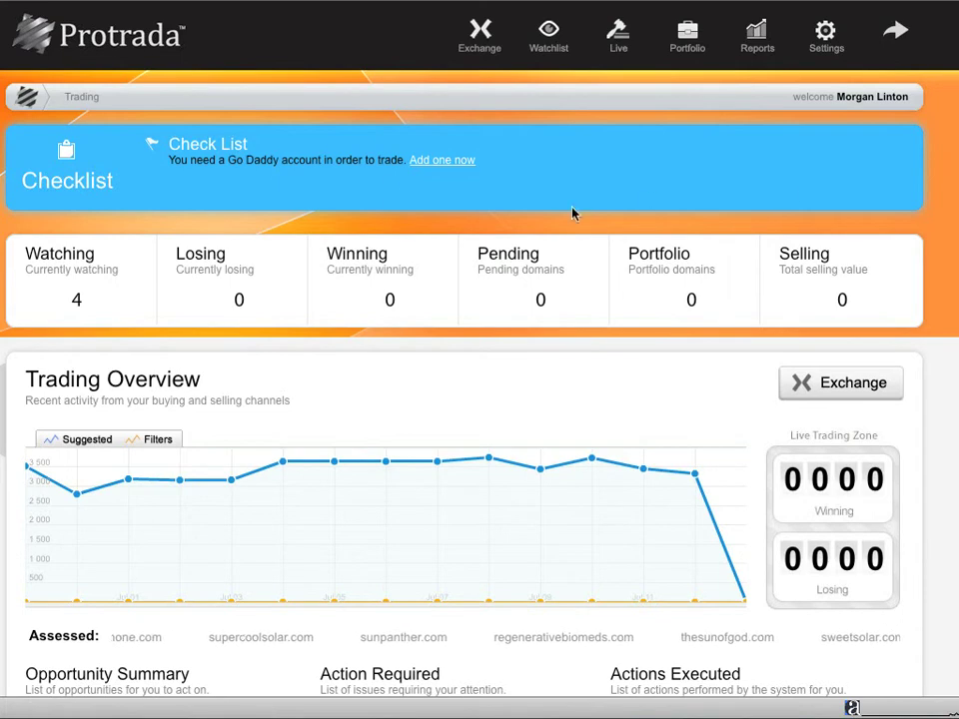
# - Start linking a Go Daddy account from the dashboard checklist's 'Add one now' link
pyautogui.click(456, 167)
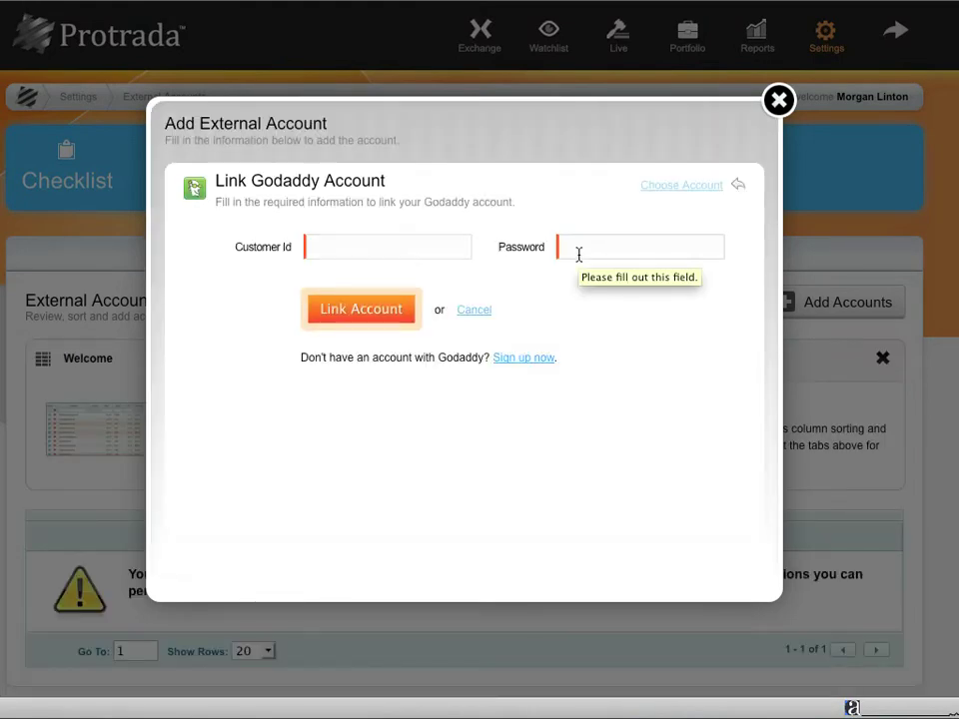
# - Review the external account types, close the dialog without linking, and go to the Exchange
pyautogui.click(676, 189)
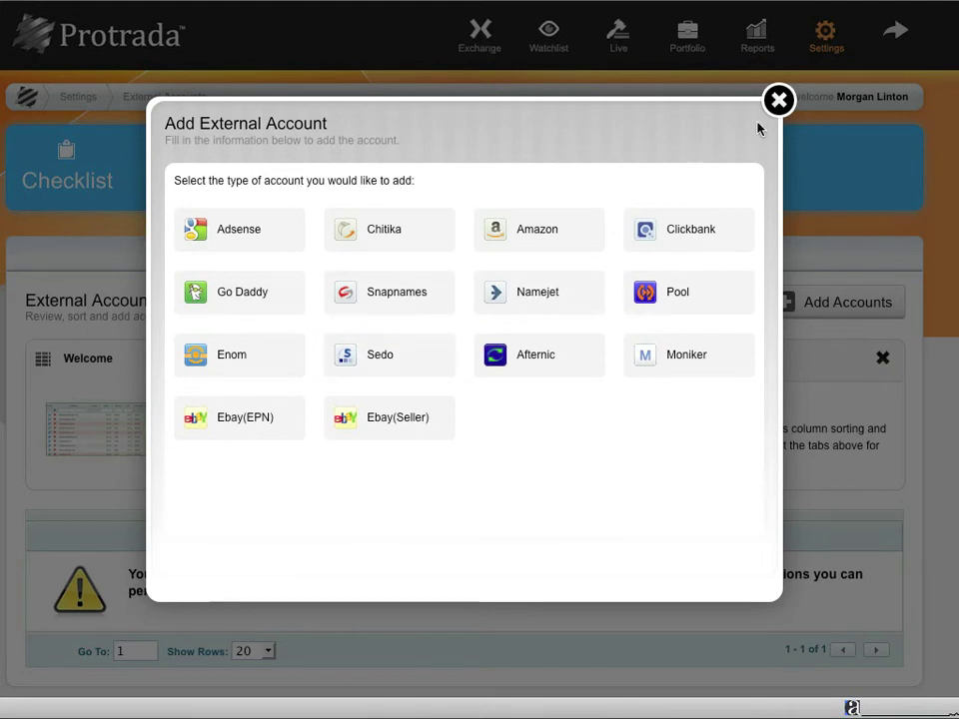
pyautogui.click(777, 100)
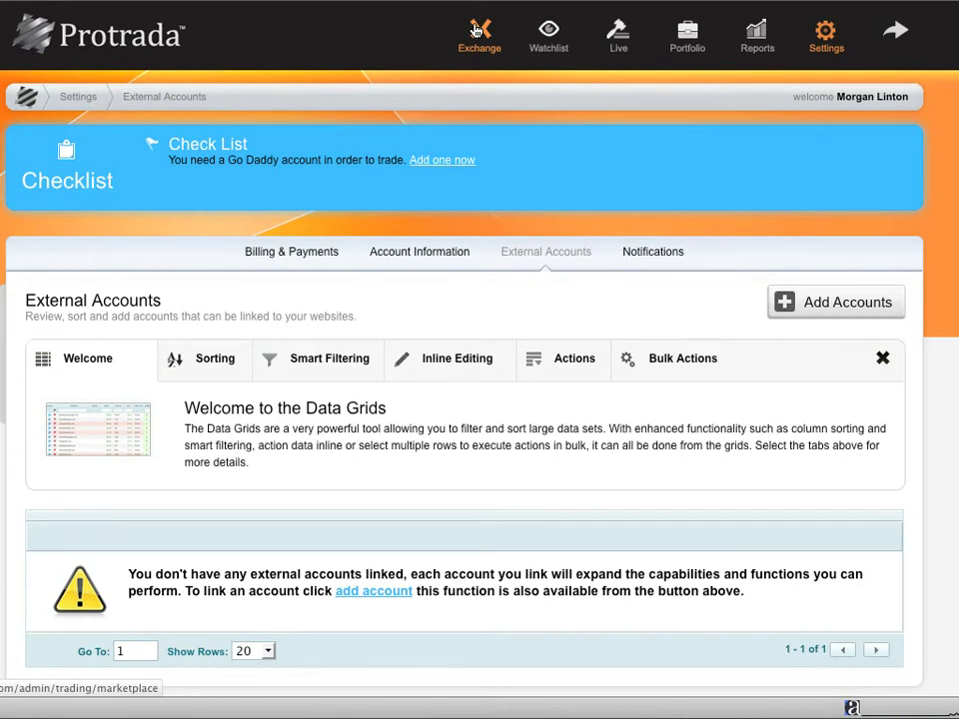
pyautogui.click(477, 31)
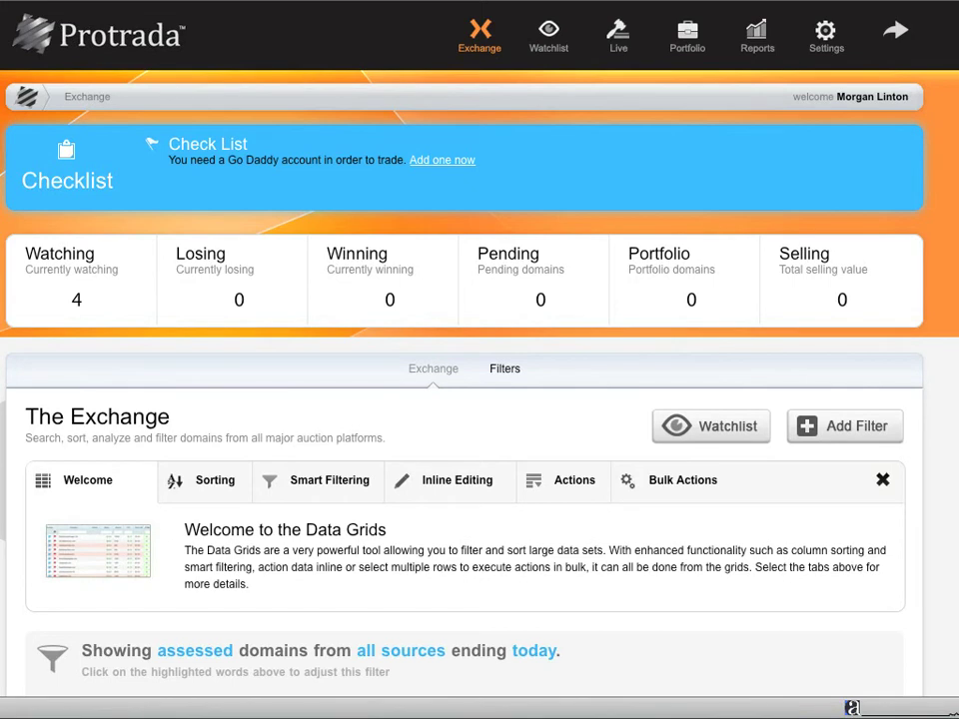
# - Filter the Exchange domain grid to PR >2 and Age >3
pyautogui.scroll(-5, 479, 359)
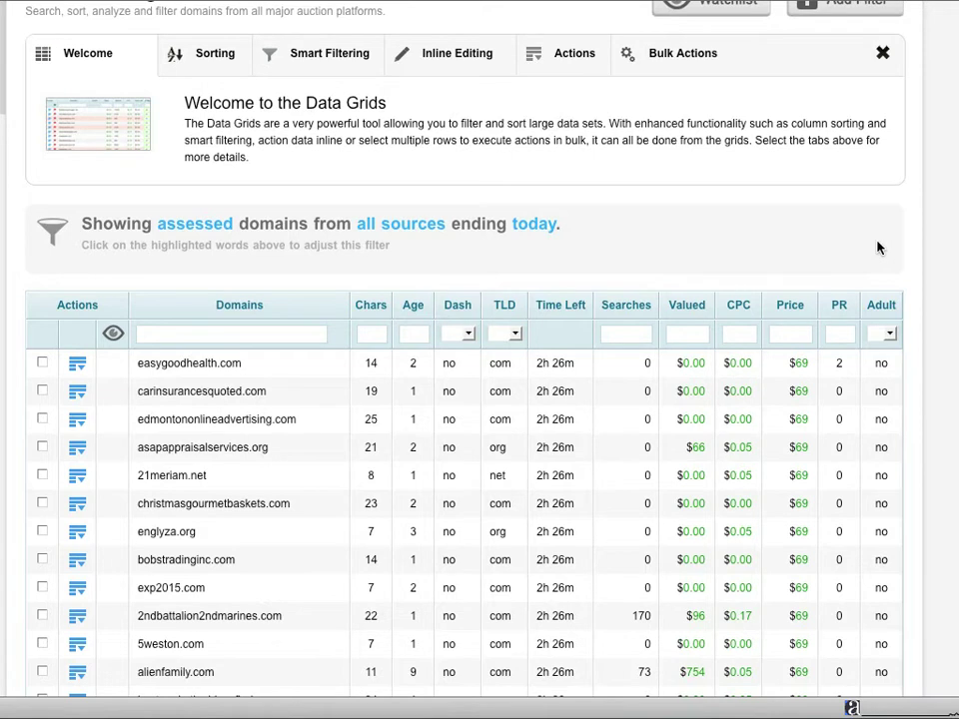
pyautogui.click(846, 336)
pyautogui.write('>2')
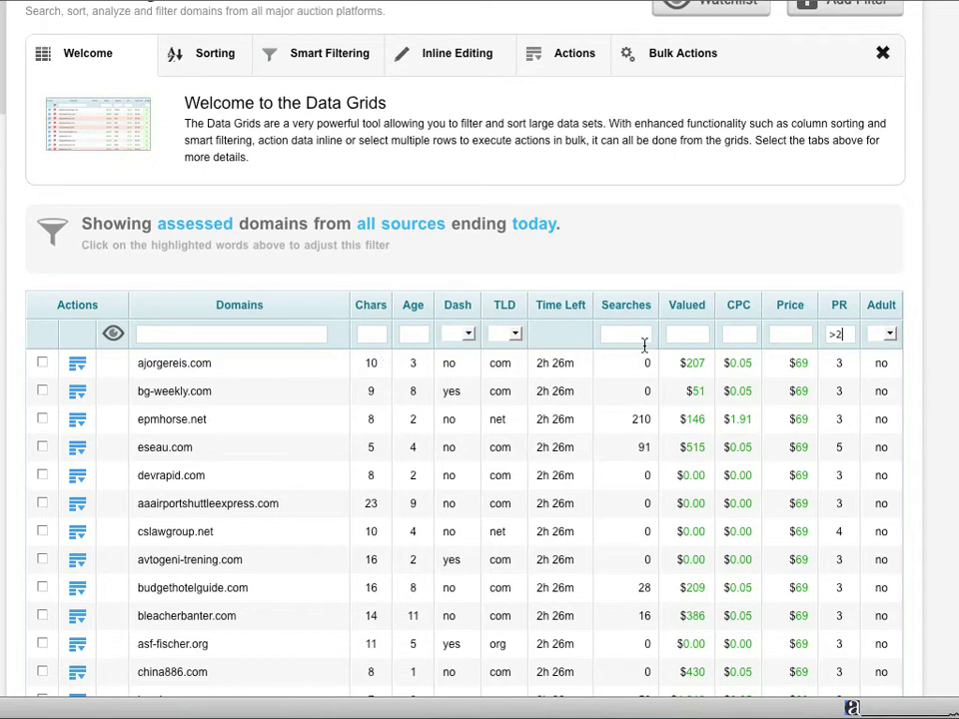
pyautogui.click(408, 334)
pyautogui.write('3')
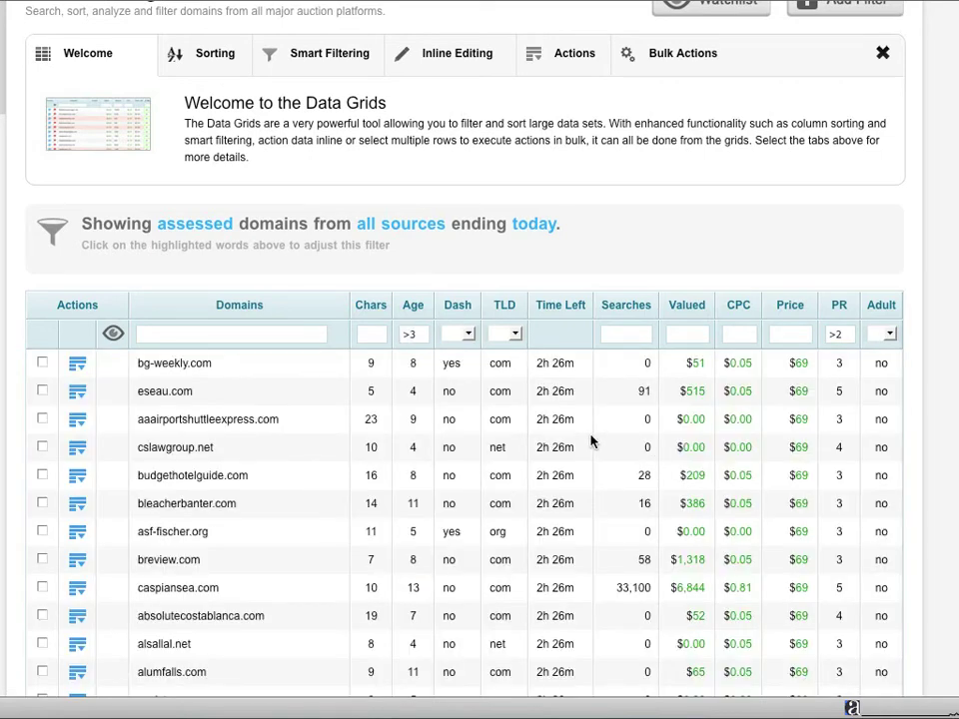
pyautogui.scroll(-2, 590, 441)
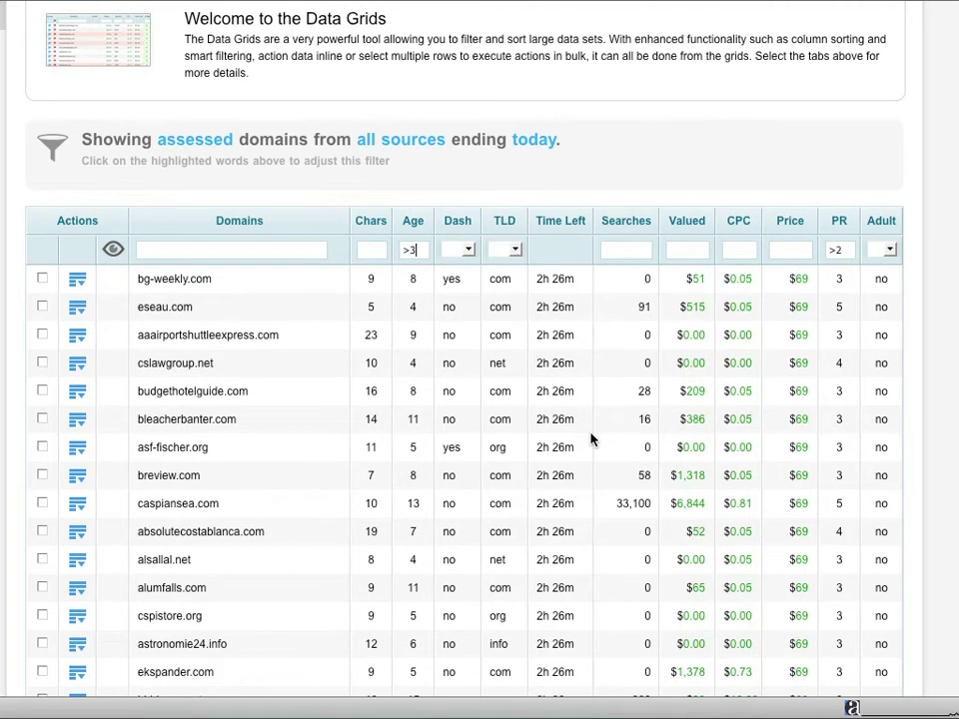
# - Add eseau.com, breview.com and caspiansea.com to the watchlist, bringing Watching to 7
pyautogui.click(77, 315)
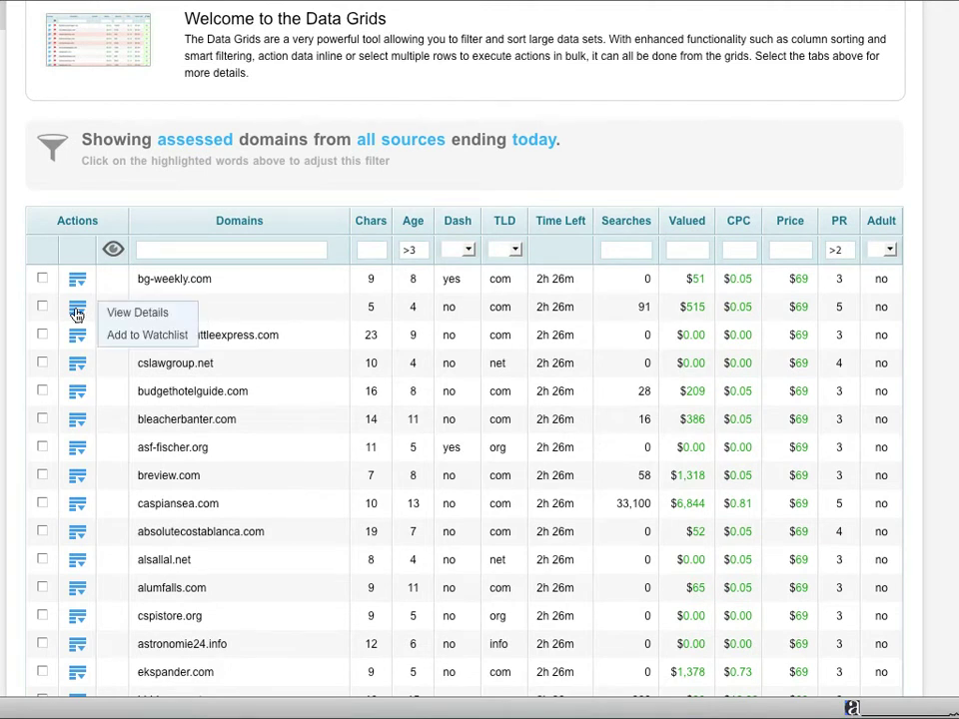
pyautogui.click(116, 337)
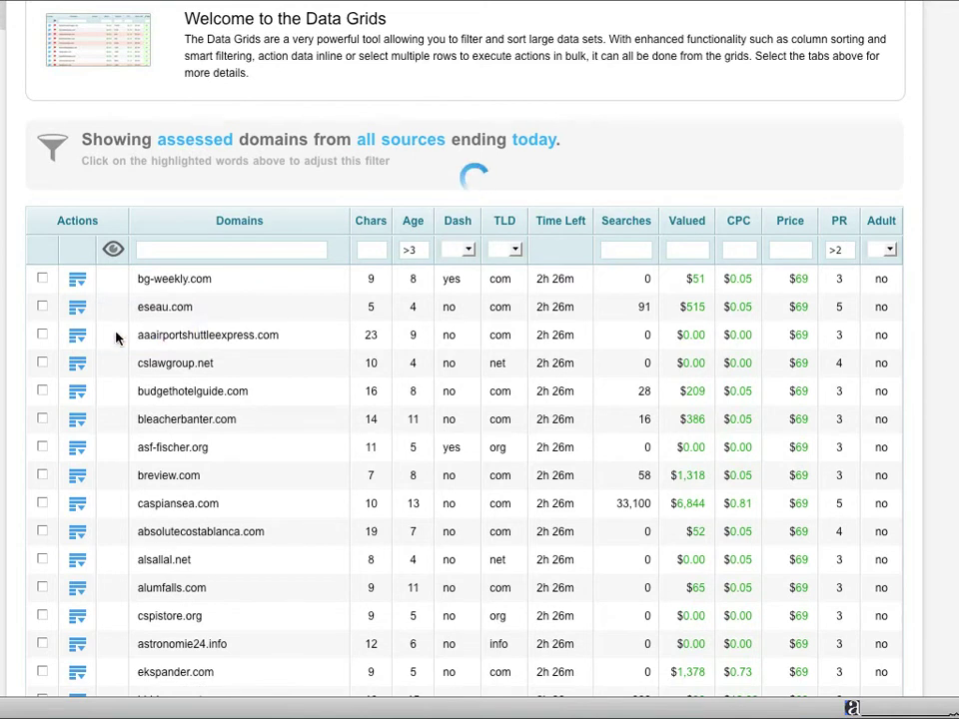
pyautogui.scroll(-1, 117, 330)
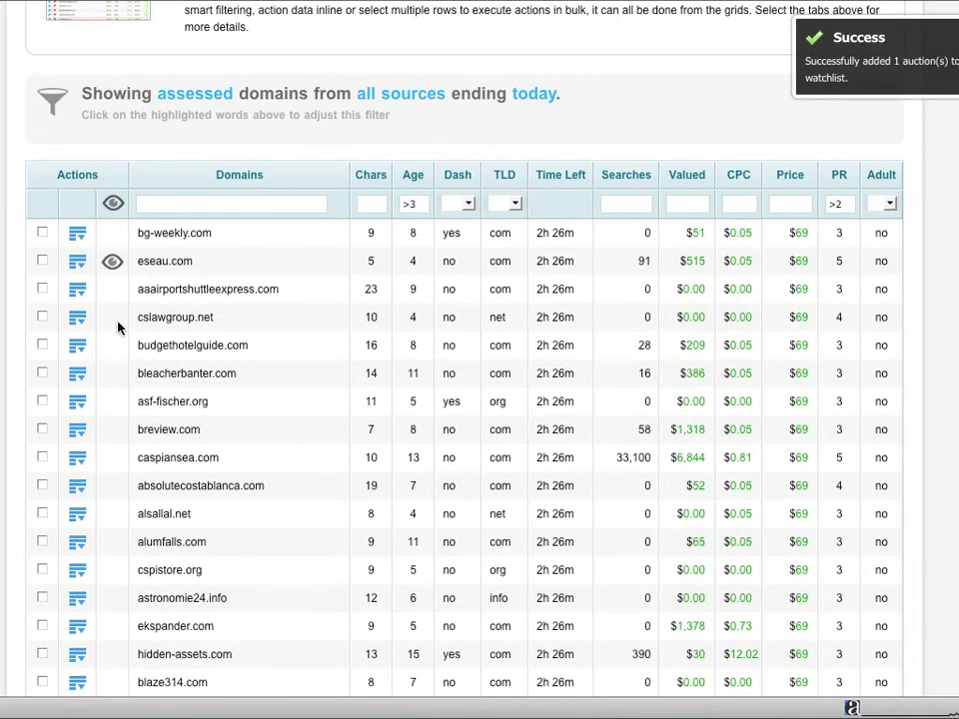
pyautogui.click(78, 432)
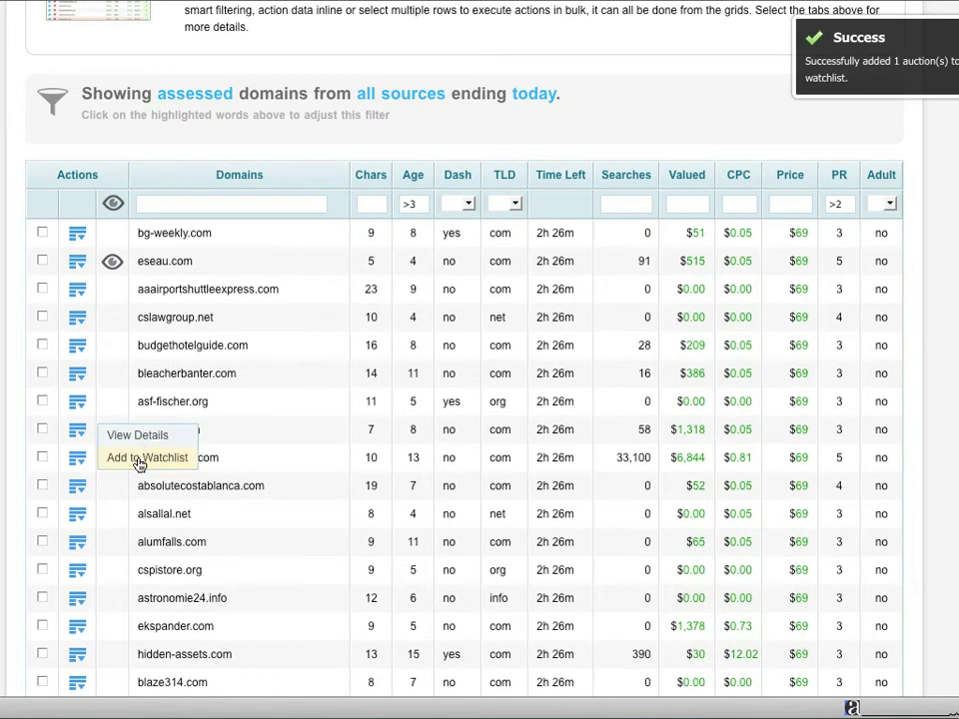
pyautogui.click(134, 456)
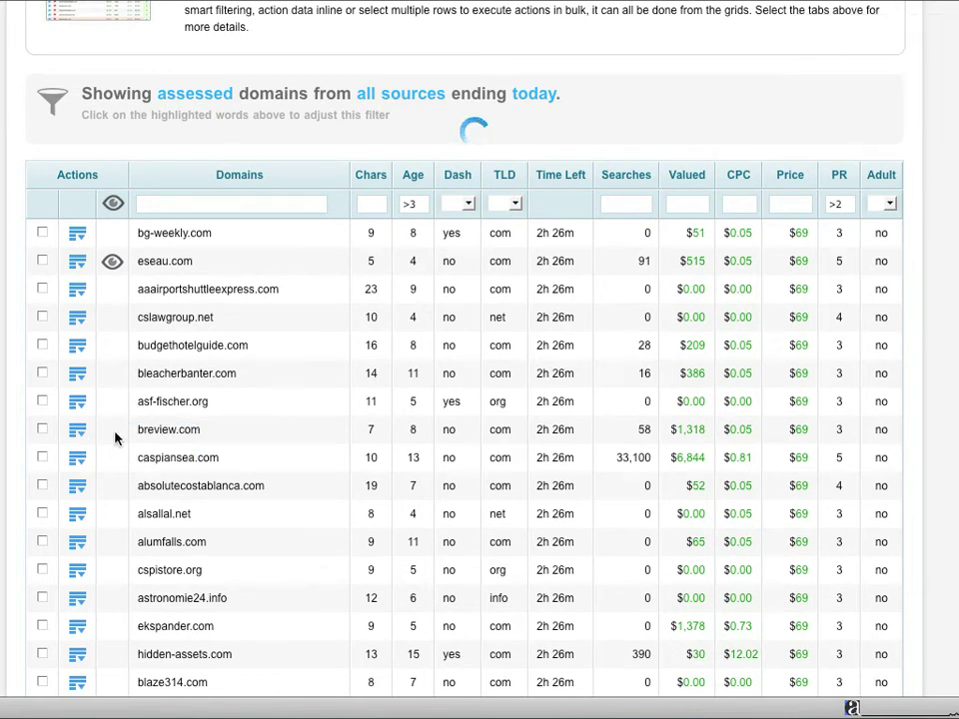
pyautogui.scroll(-1, 144, 429)
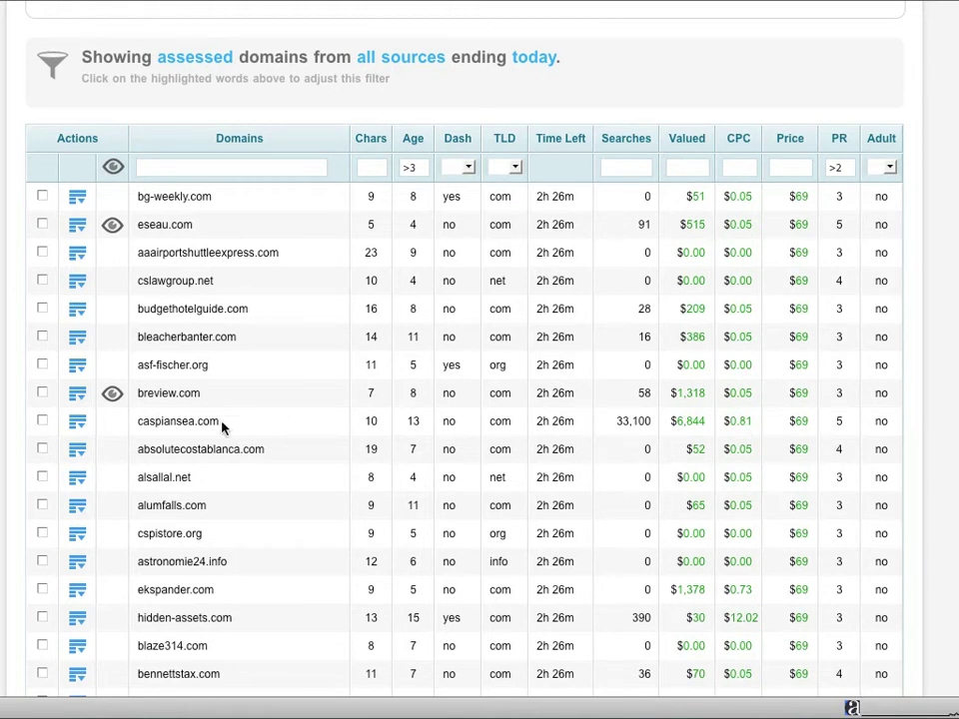
pyautogui.click(78, 421)
pyautogui.click(121, 451)
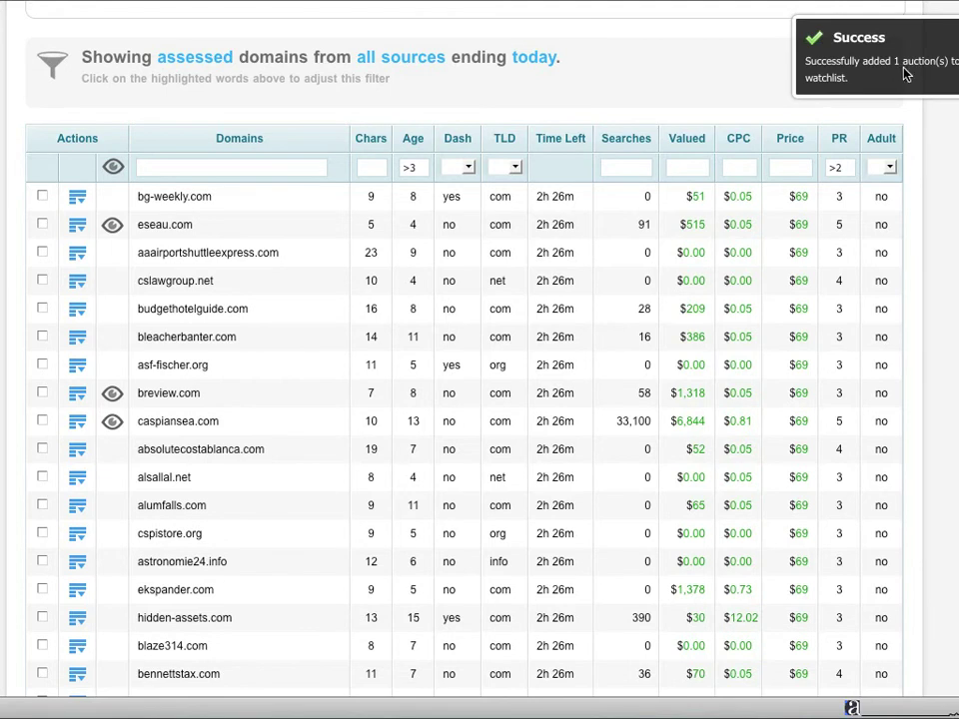
pyautogui.scroll(5, 479, 359)
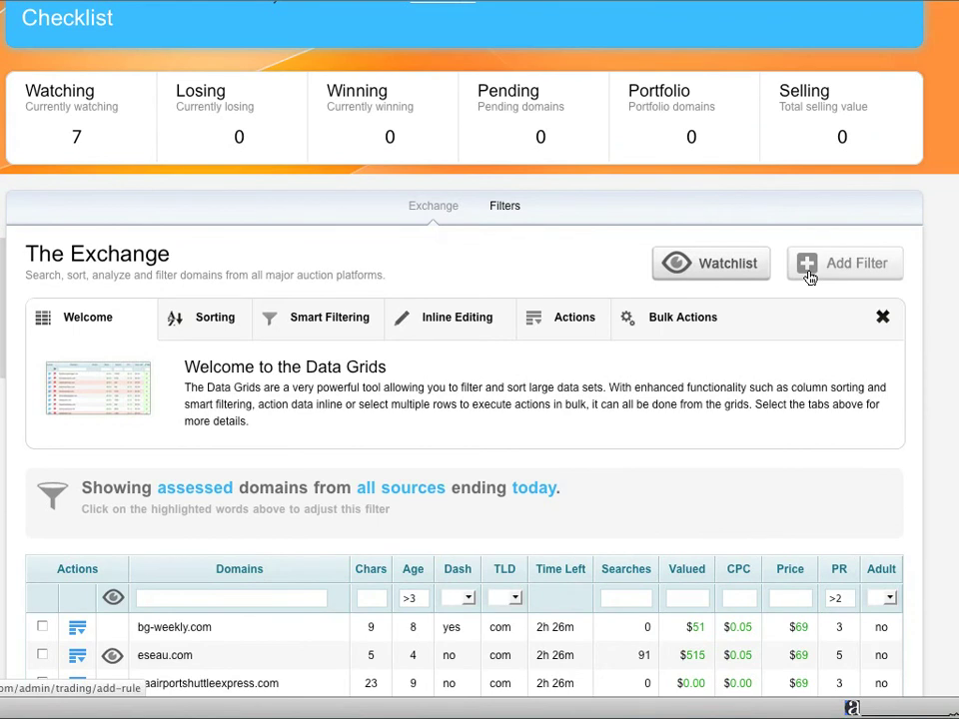
# - Open the Create A Filter form, scroll its options, and close it without saving
pyautogui.click(809, 272)
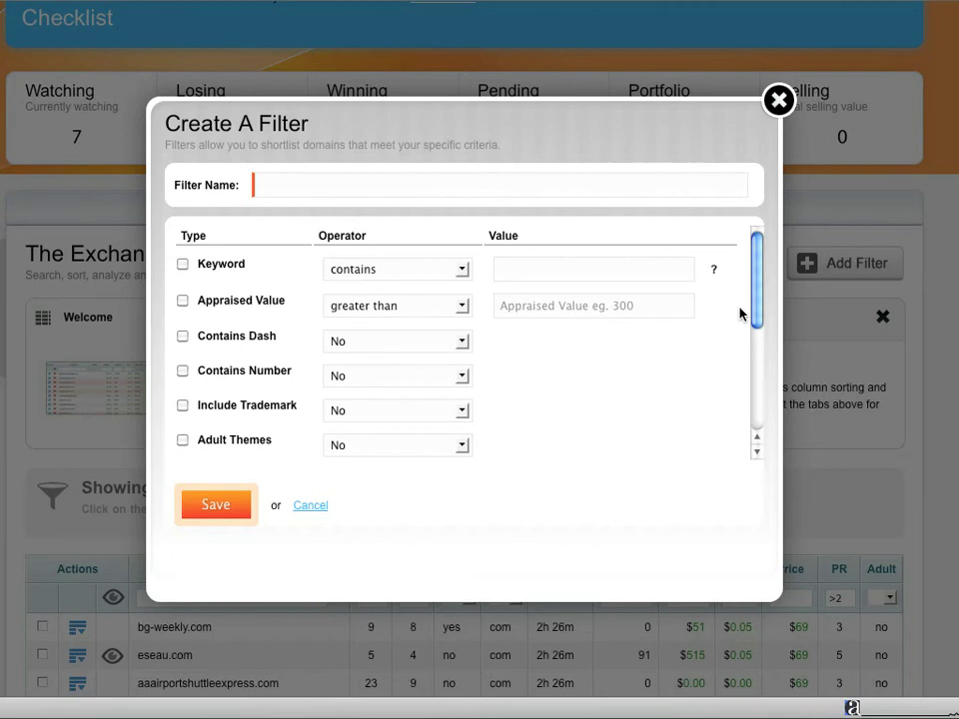
pyautogui.moveTo(754, 299); pyautogui.dragTo(754, 344)
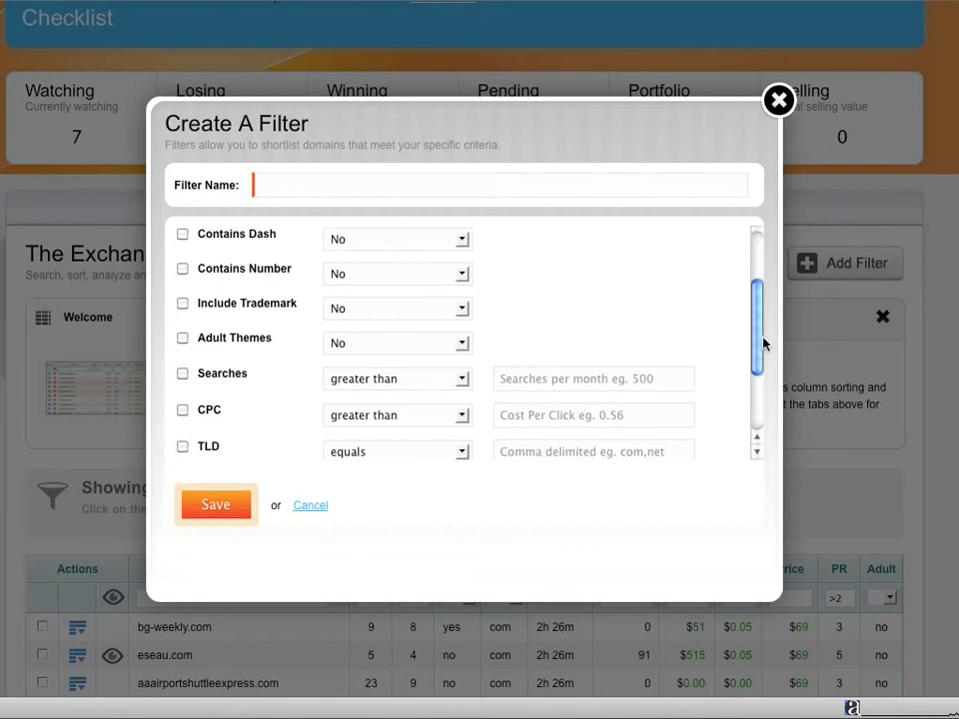
pyautogui.moveTo(762, 347); pyautogui.dragTo(757, 386)
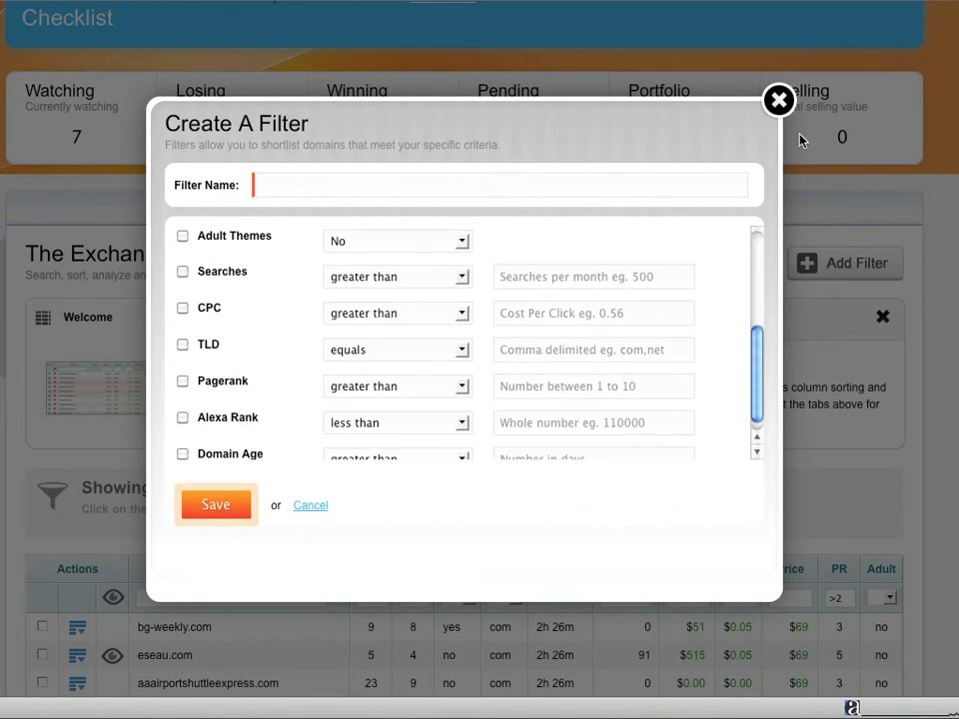
pyautogui.click(778, 100)
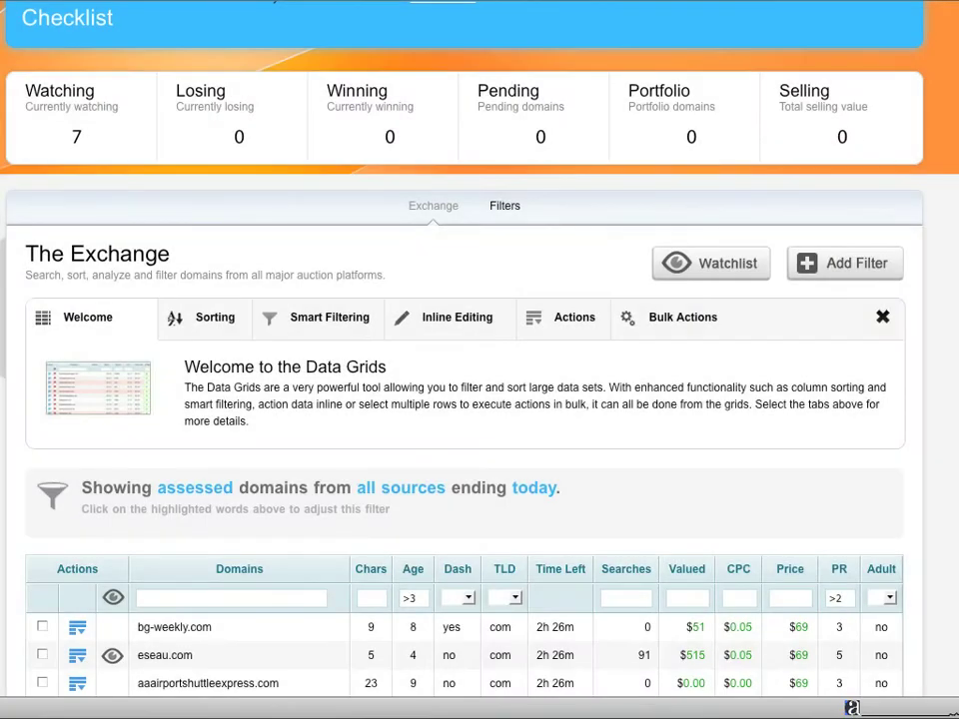
pyautogui.scroll(3, 935, 146)
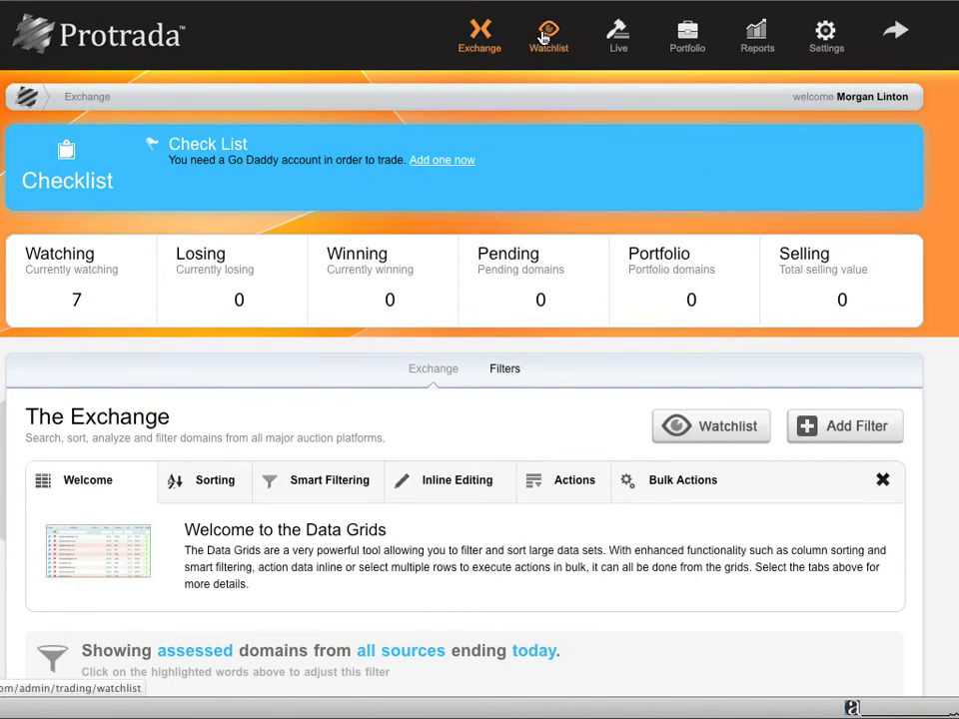
# - Go to the Watchlist, dismiss the winning-auctions tip, and start a Create Action for acquired domains
pyautogui.click(544, 38)
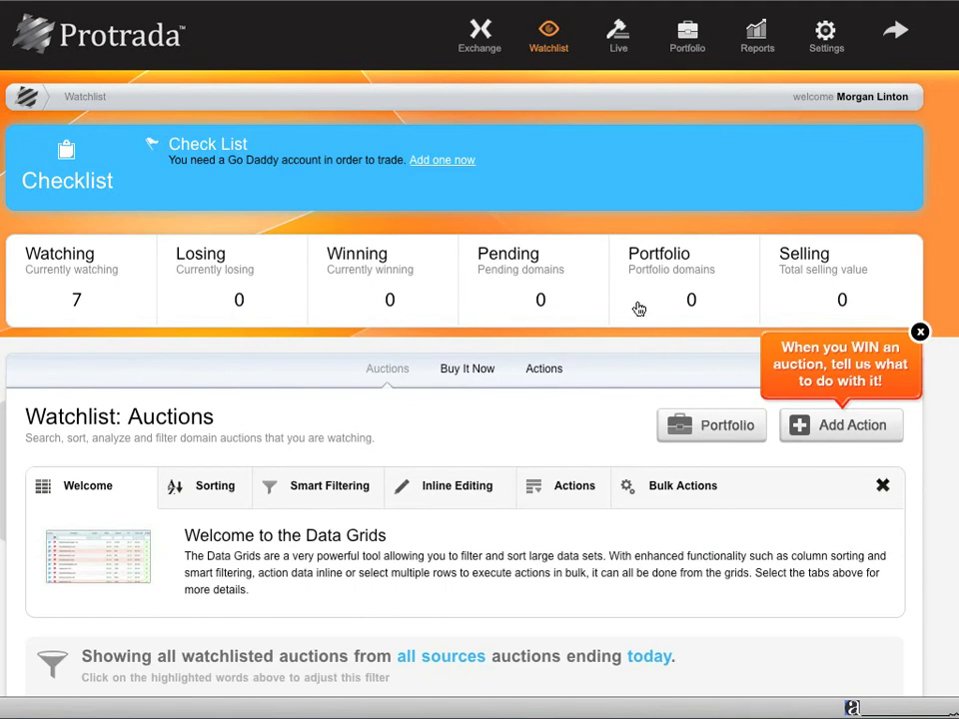
pyautogui.click(924, 335)
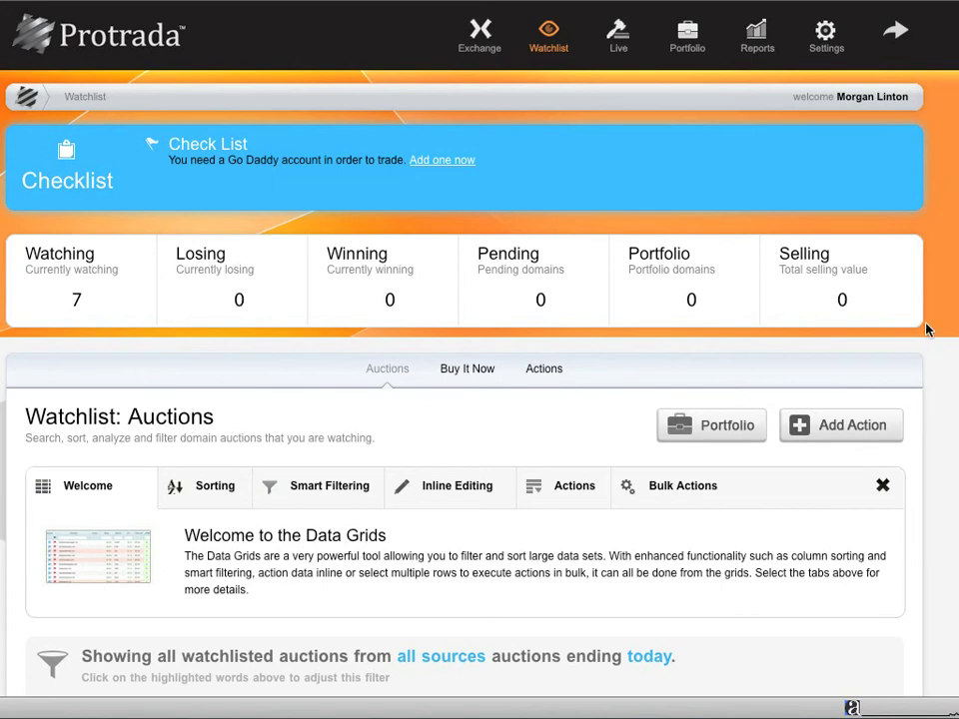
pyautogui.scroll(-1, 113, 681)
pyautogui.scroll(-3, 479, 400)
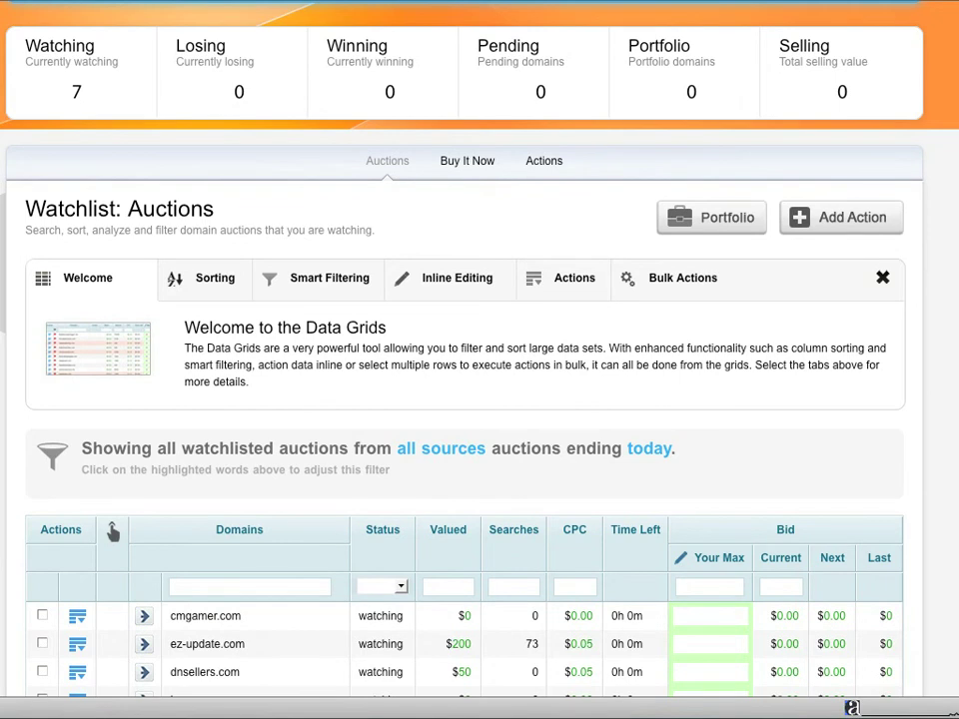
pyautogui.click(845, 217)
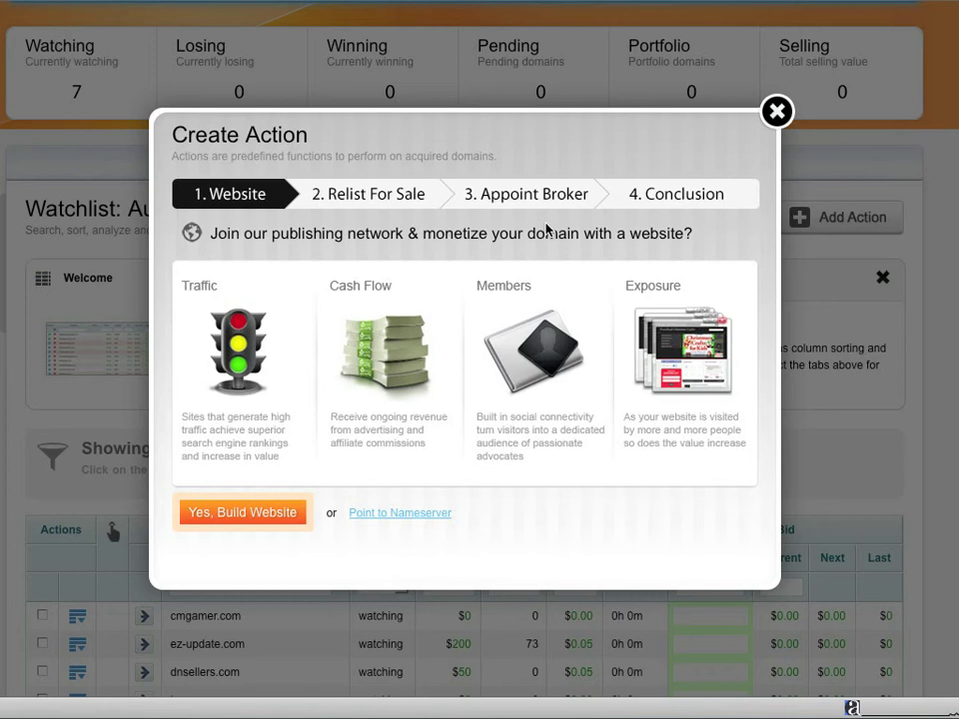
pyautogui.click(776, 111)
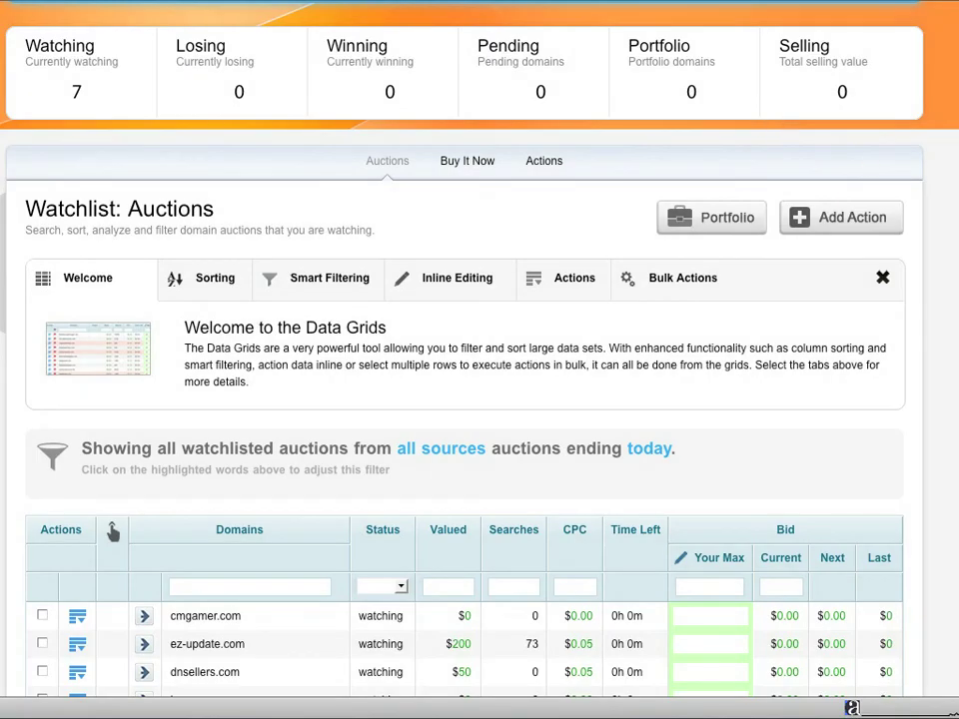
pyautogui.scroll(3, 113, 531)
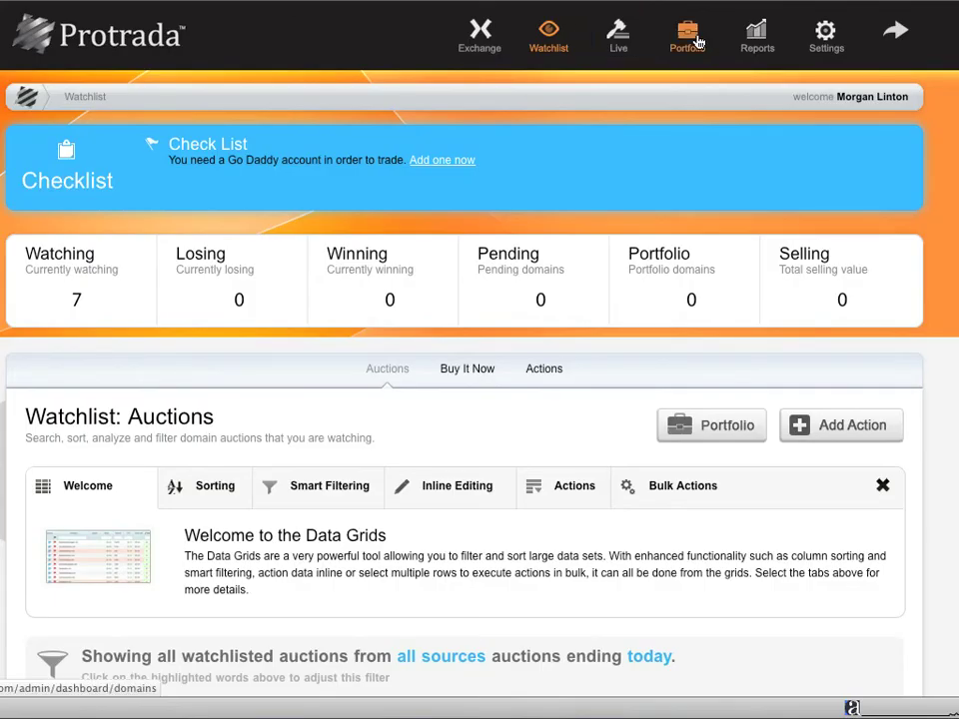
pyautogui.click(698, 42)
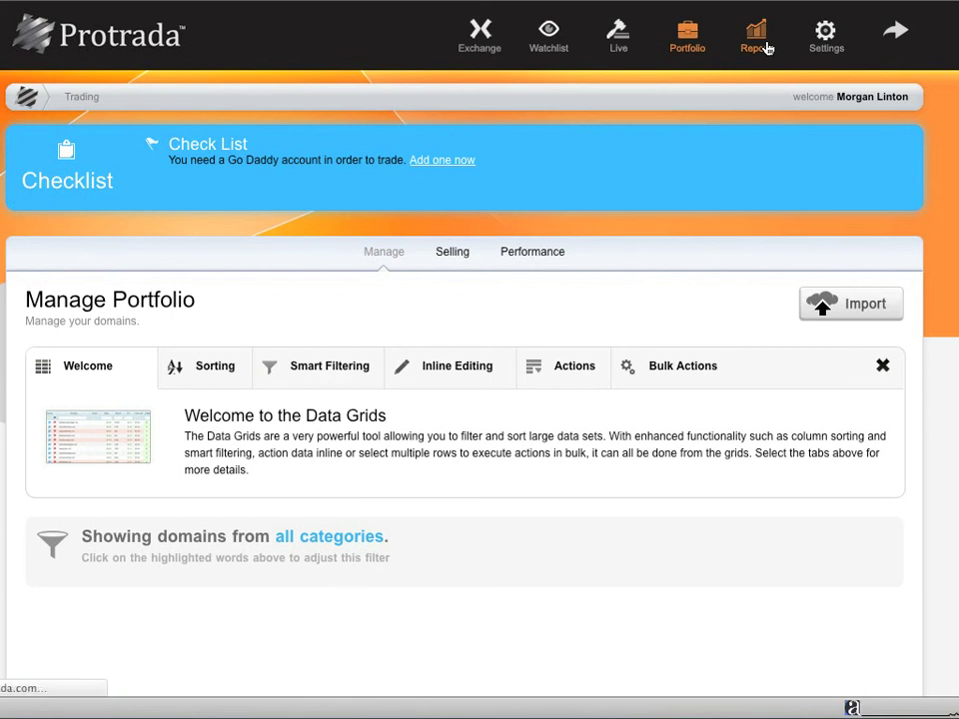
# - Open the Reports page showing 0 domains and $0.00 revenue
pyautogui.click(765, 48)
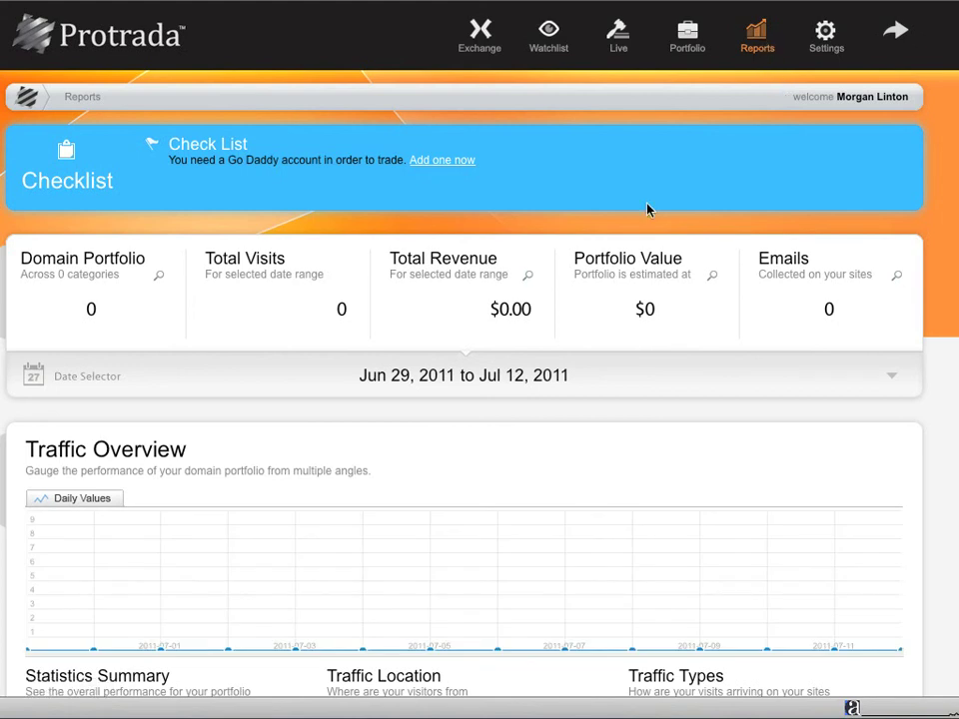
# - Scroll through the Reports dashboard, then return to the Trading Overview via the Protrada logo
pyautogui.scroll(-3, 480, 360)
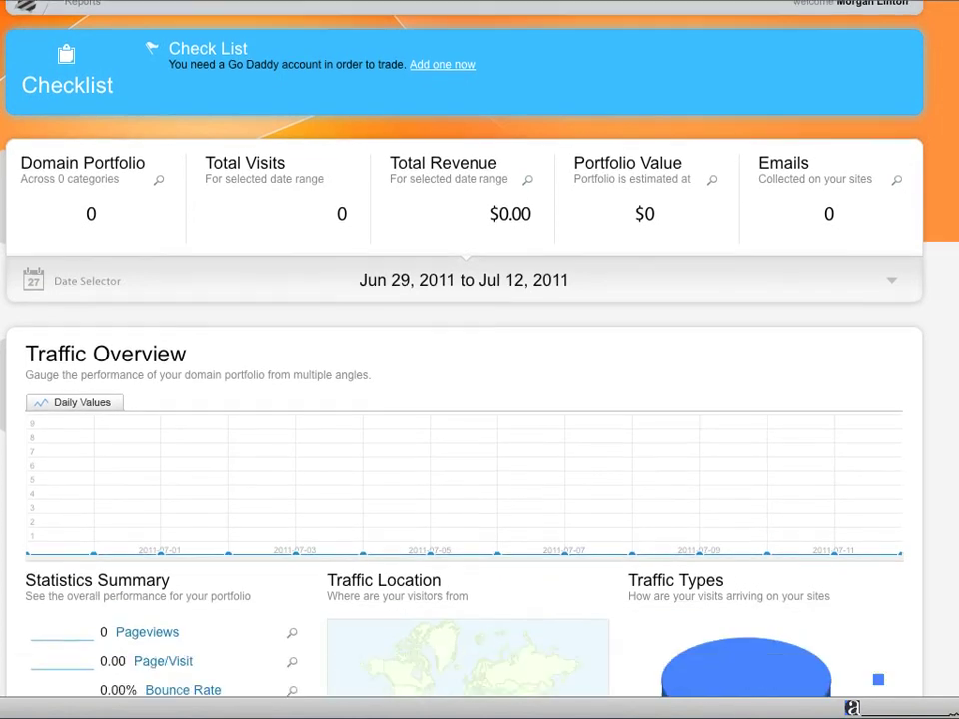
pyautogui.scroll(-2, 479, 360)
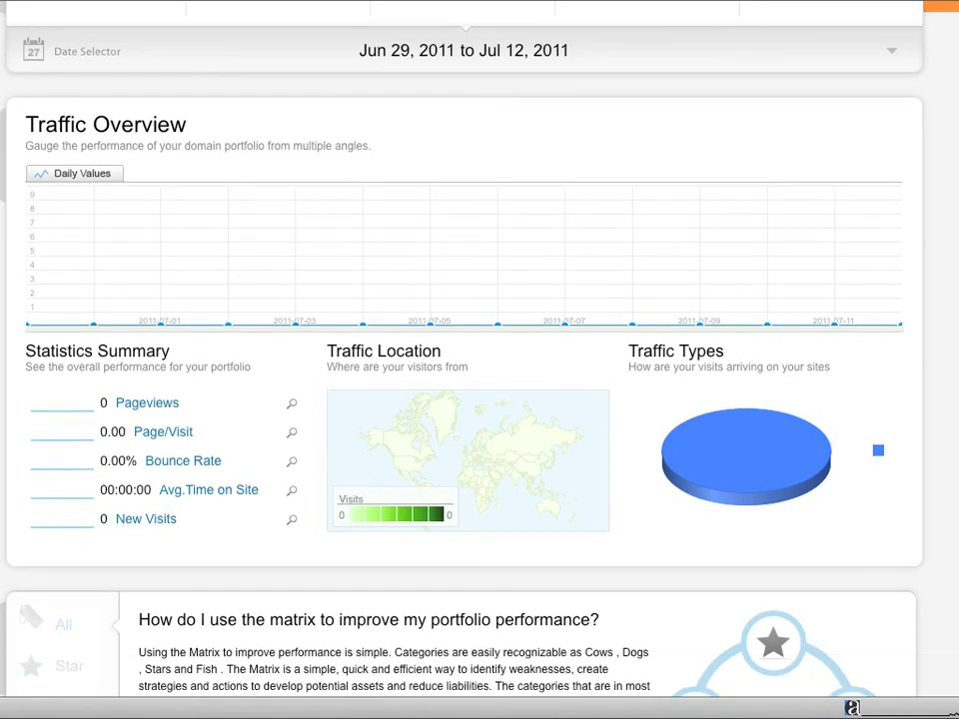
pyautogui.scroll(-1, 480, 359)
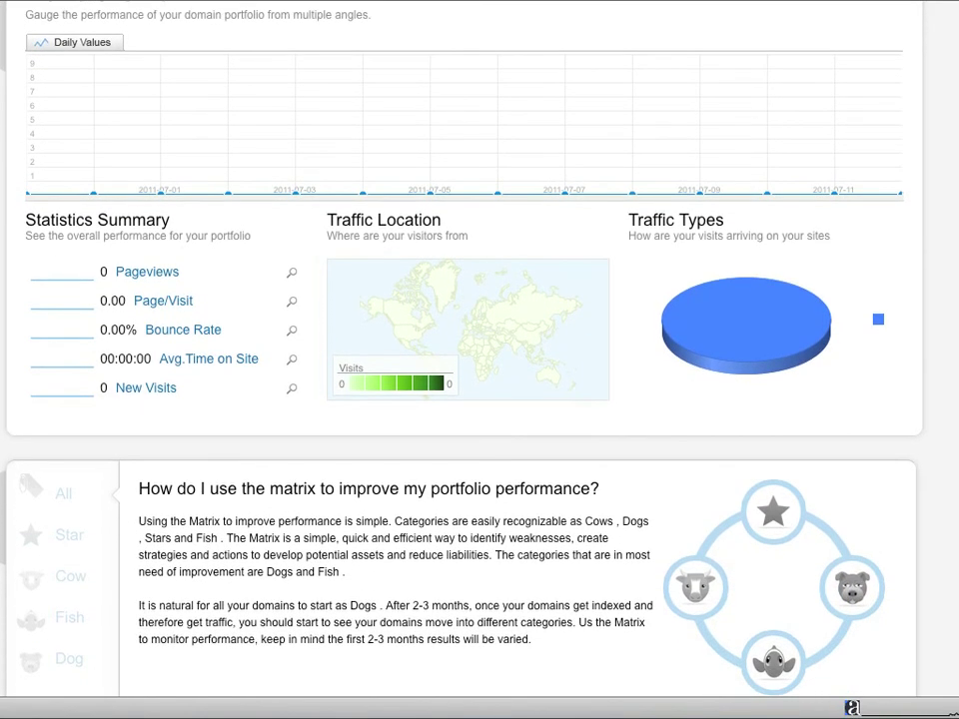
pyautogui.scroll(-1, 479, 360)
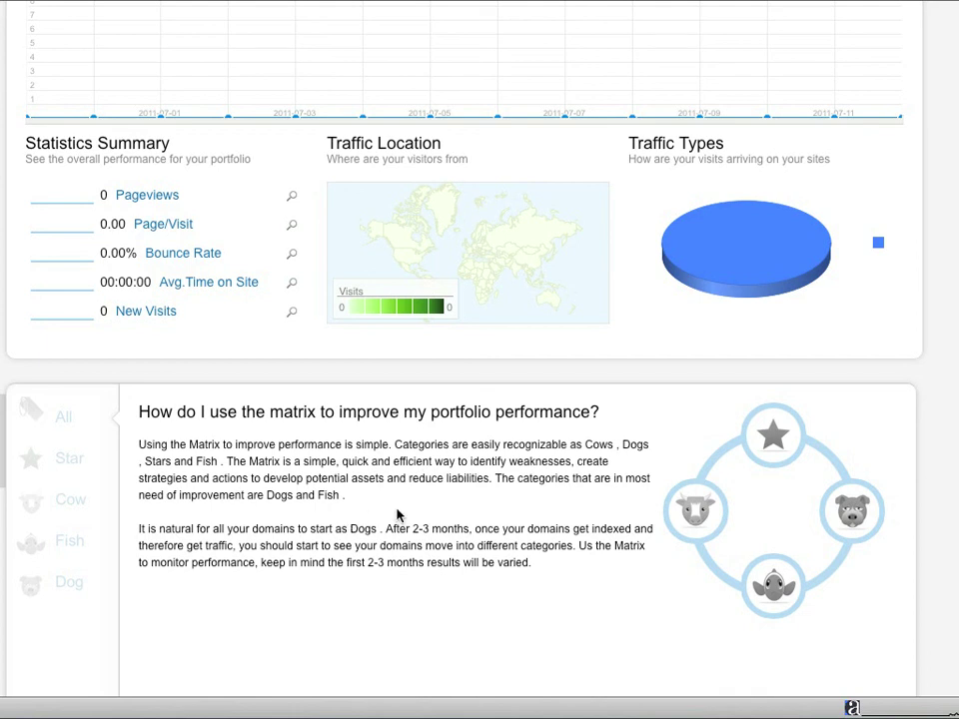
pyautogui.scroll(5, 397, 515)
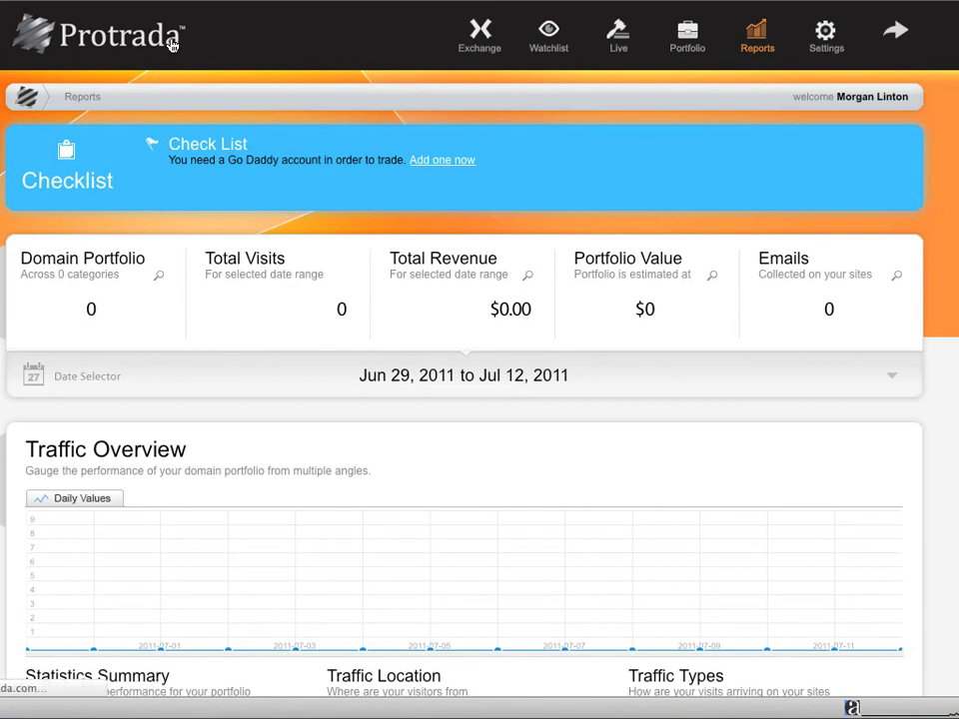
pyautogui.click(171, 44)
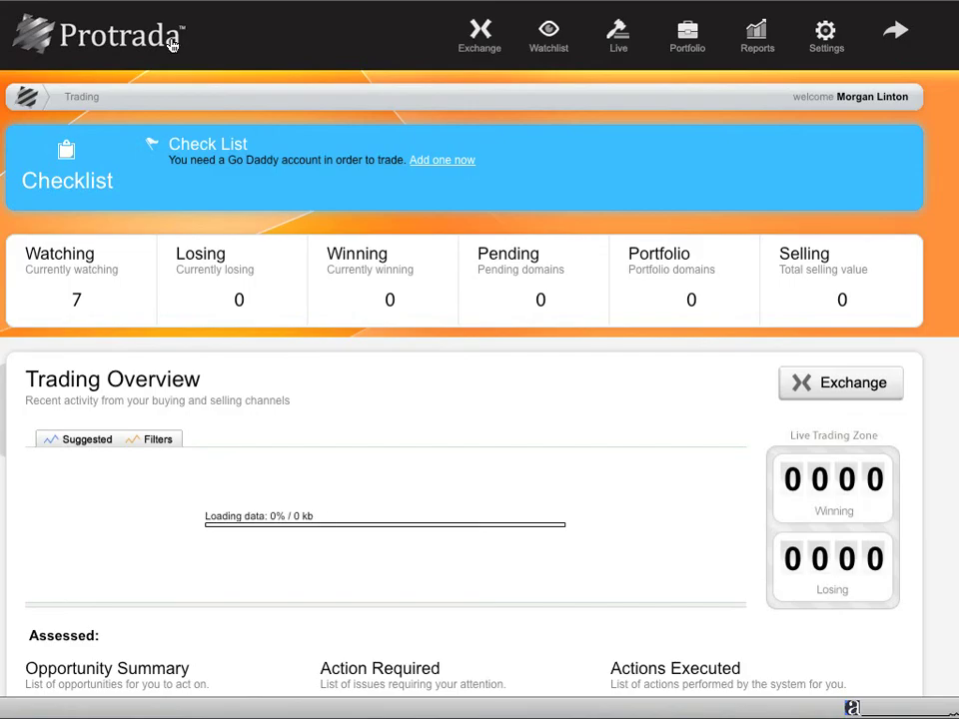